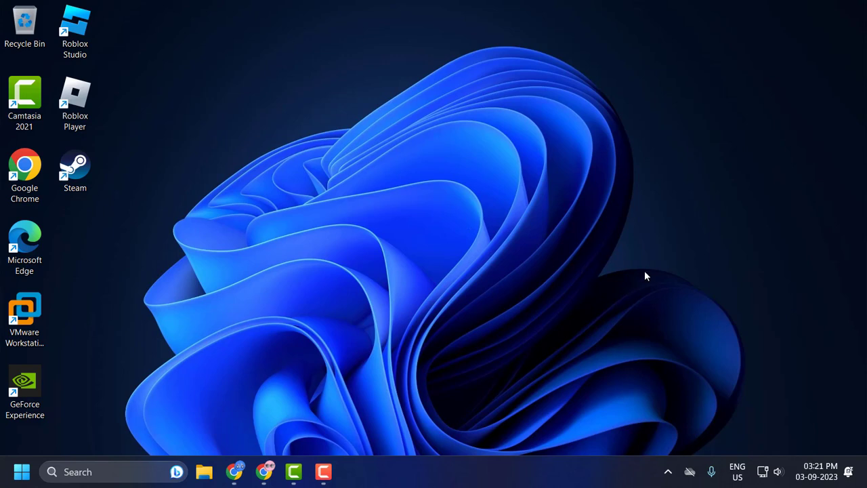
- Open the Date & time settings from the taskbar clock and go to the related Language & region settings
{"action": "right_click", "coordinate": [817, 475]}
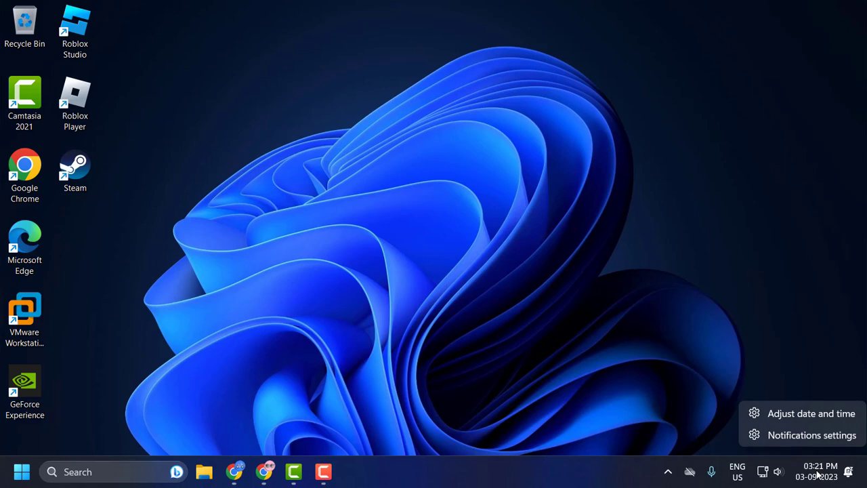
{"action": "left_click", "coordinate": [810, 415]}
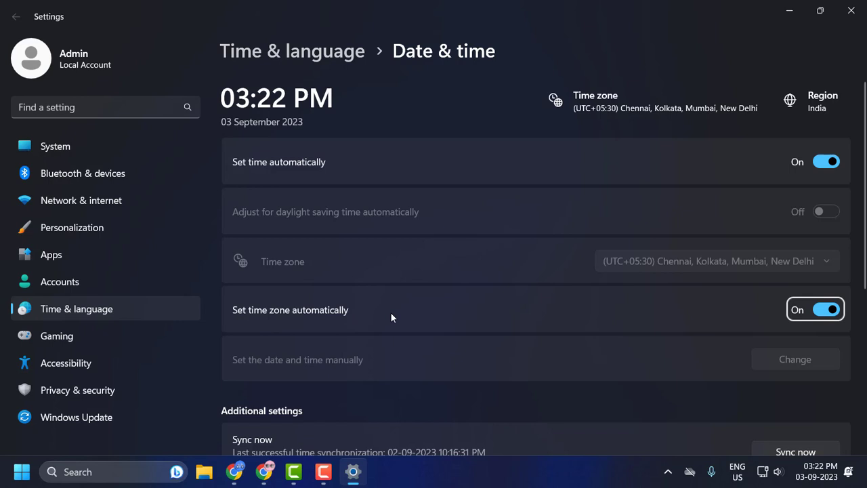
{"action": "scroll", "coordinate": [698, 311], "scroll_direction": "down", "scroll_amount": 1}
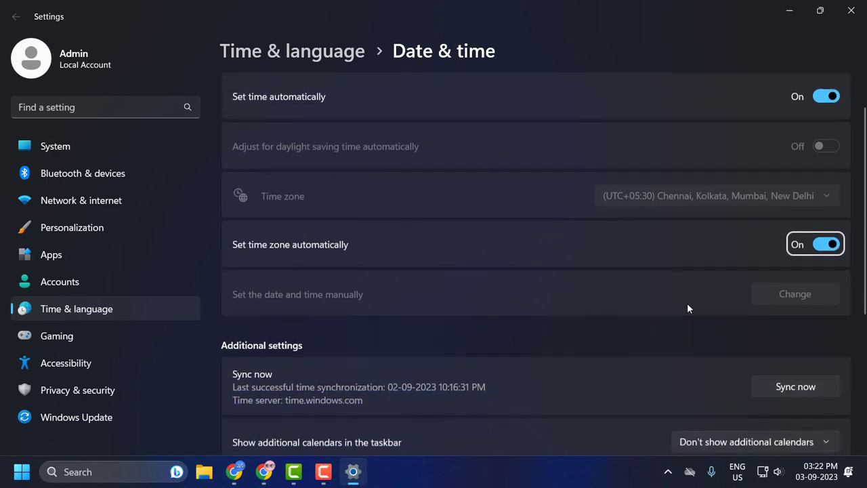
{"action": "scroll", "coordinate": [688, 308], "scroll_direction": "down", "scroll_amount": 1}
{"action": "scroll", "coordinate": [511, 178], "scroll_direction": "down", "scroll_amount": 3}
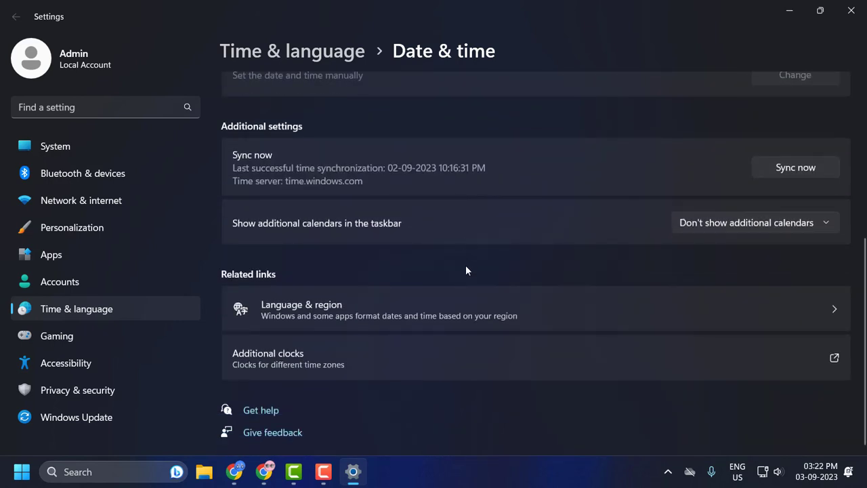
{"action": "left_click", "coordinate": [342, 314]}
- Expand the Regional format details and open the page for changing the date and time formats
{"action": "scroll", "coordinate": [393, 264], "scroll_direction": "down", "scroll_amount": 2}
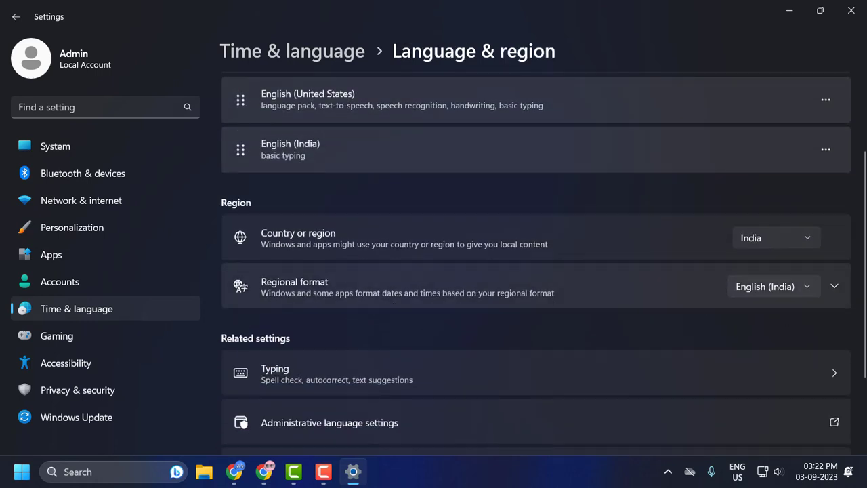
{"action": "left_click", "coordinate": [835, 288]}
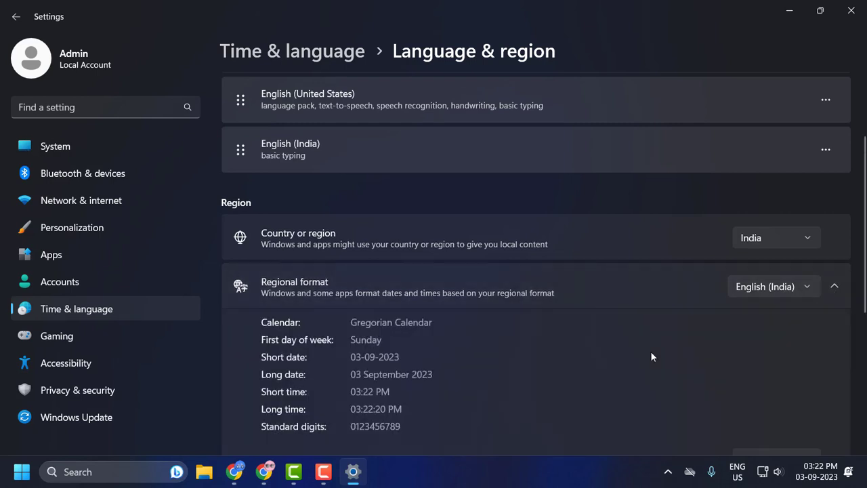
{"action": "scroll", "coordinate": [661, 339], "scroll_direction": "down", "scroll_amount": 2}
{"action": "left_click", "coordinate": [769, 404]}
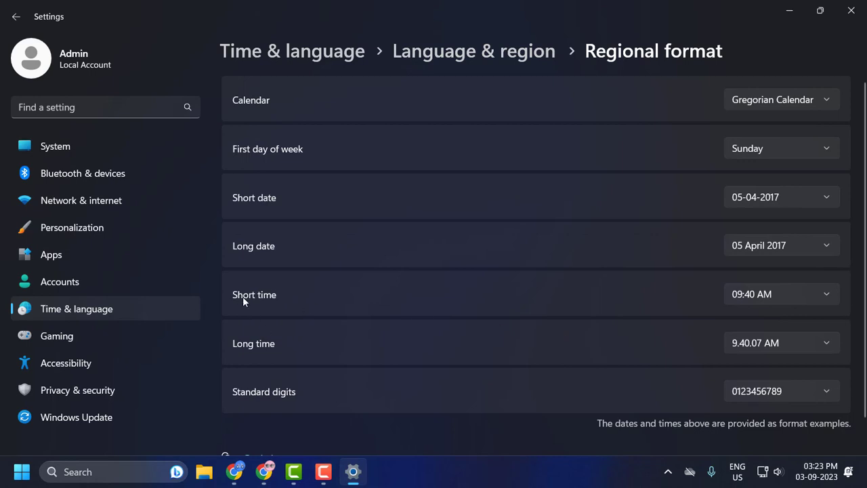
- Set the short time format to 09:40 AM and the long time format to 09:40:07 AM, and close Settings
{"action": "left_click", "coordinate": [774, 297]}
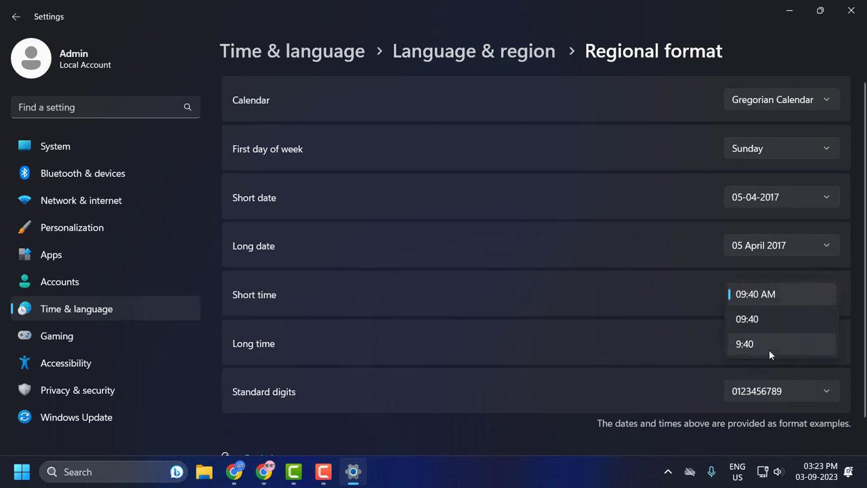
{"action": "left_click", "coordinate": [761, 296]}
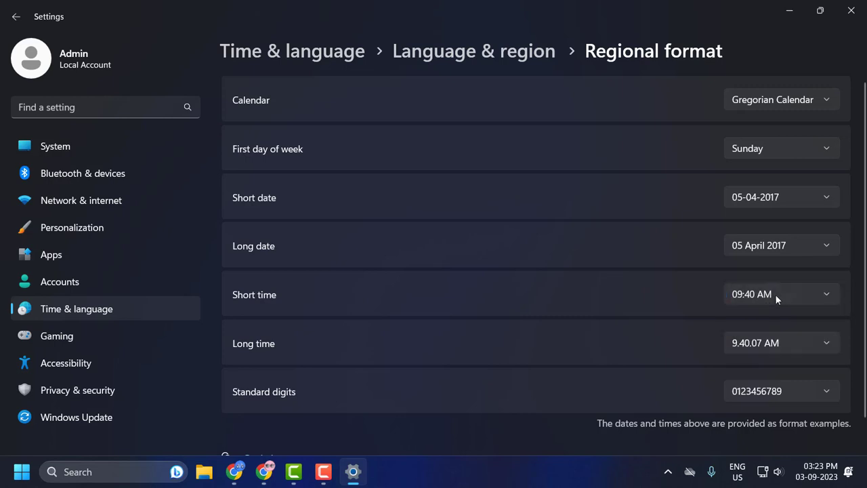
{"action": "left_click", "coordinate": [768, 346]}
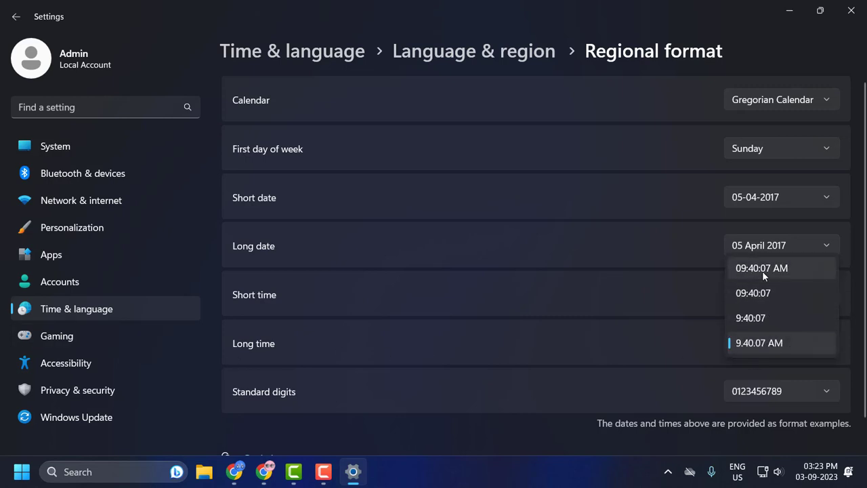
{"action": "left_click", "coordinate": [762, 270]}
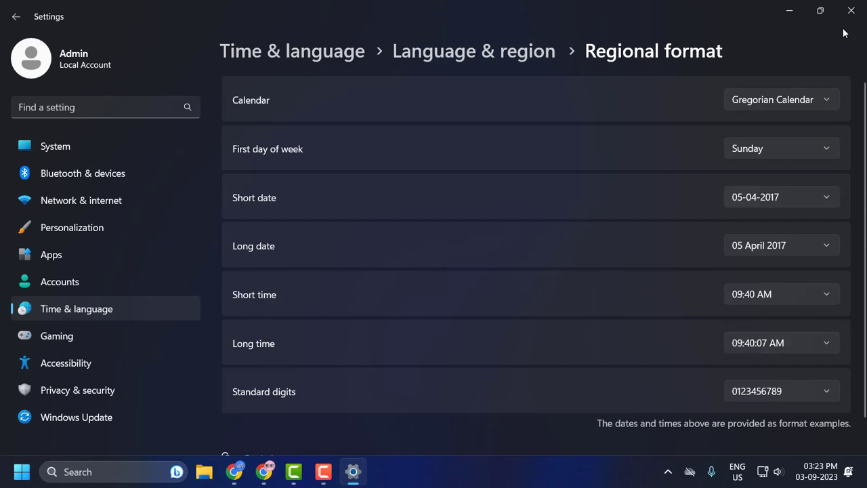
{"action": "left_click", "coordinate": [852, 10]}
- Search Windows for cmd, run Command Prompt as administrator, and move its window clear of the desktop icons
{"action": "left_click", "coordinate": [90, 467]}
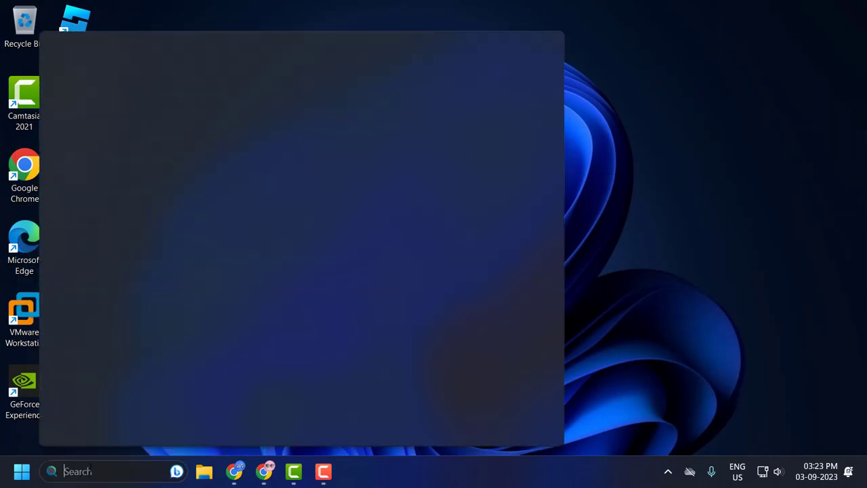
{"action": "type", "text": "cmf"}
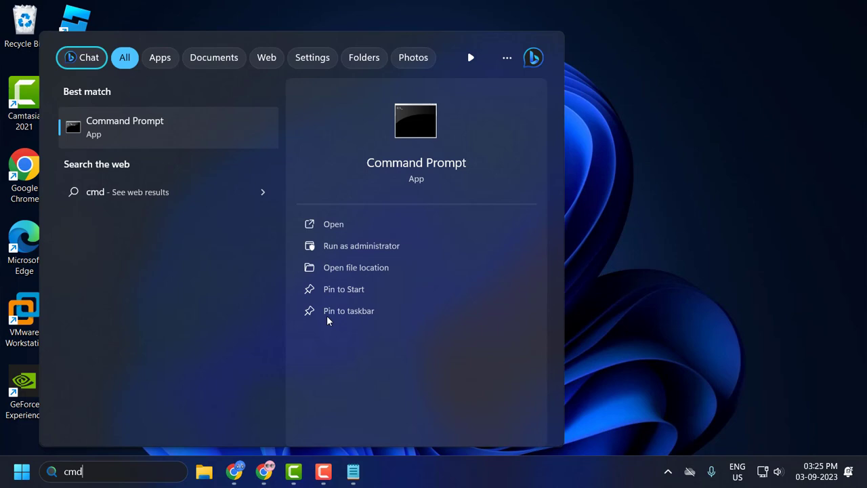
{"action": "left_click", "coordinate": [342, 248]}
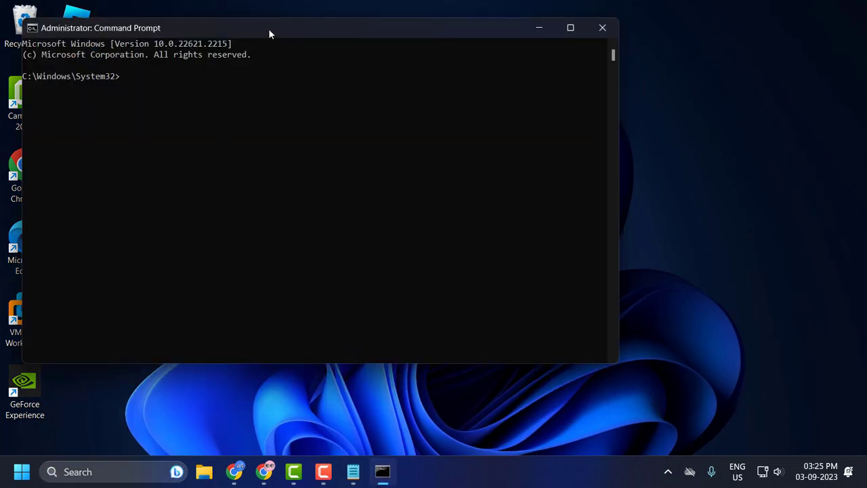
{"action": "left_click_drag", "start_coordinate": [268, 28], "coordinate": [321, 70]}
- Copy the ipconfig/flushdns command from the open Notepad document and run it in Command Prompt
{"action": "left_click", "coordinate": [353, 471]}
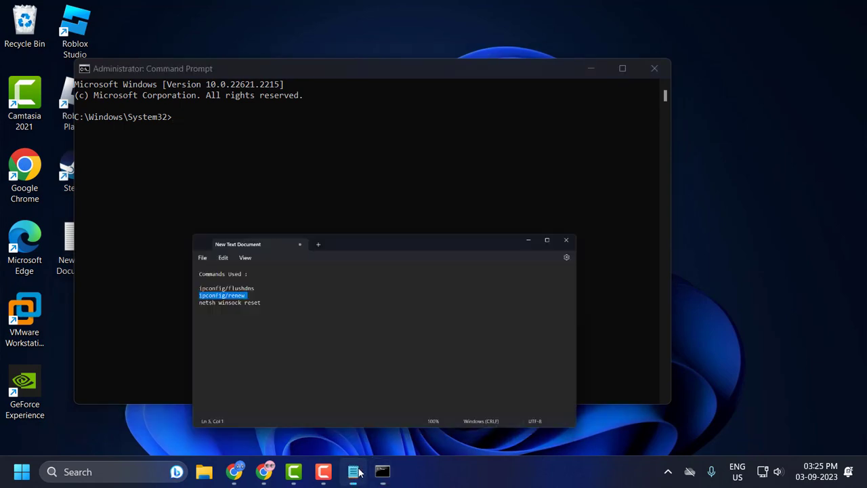
{"action": "triple_click", "coordinate": [219, 178]}
{"action": "key", "text": "ctrl+c"}
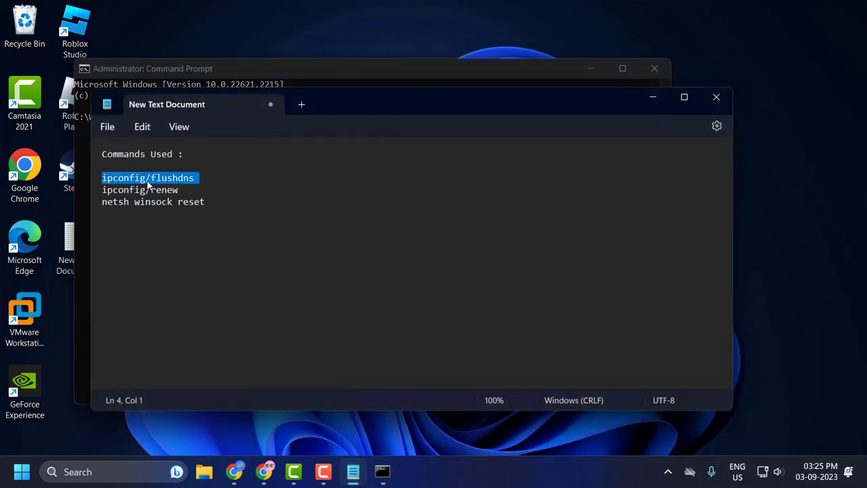
{"action": "left_click", "coordinate": [652, 99]}
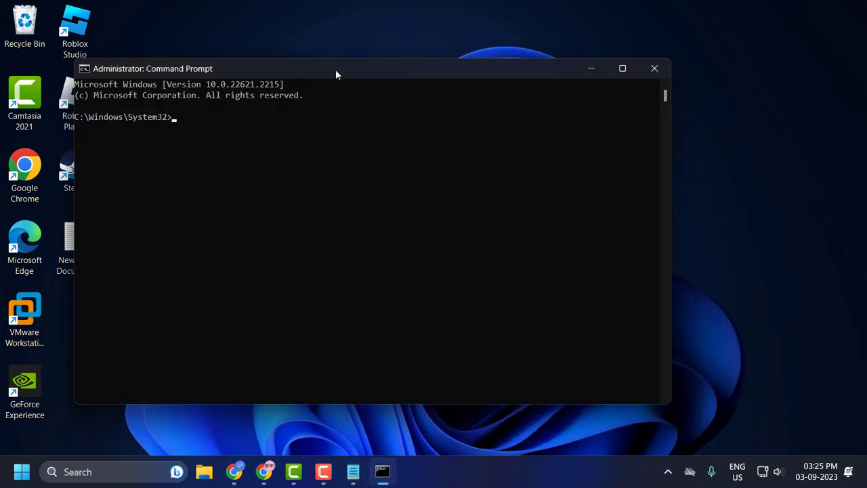
{"action": "key", "text": "ctrl+v"}
{"action": "key", "text": "Return"}
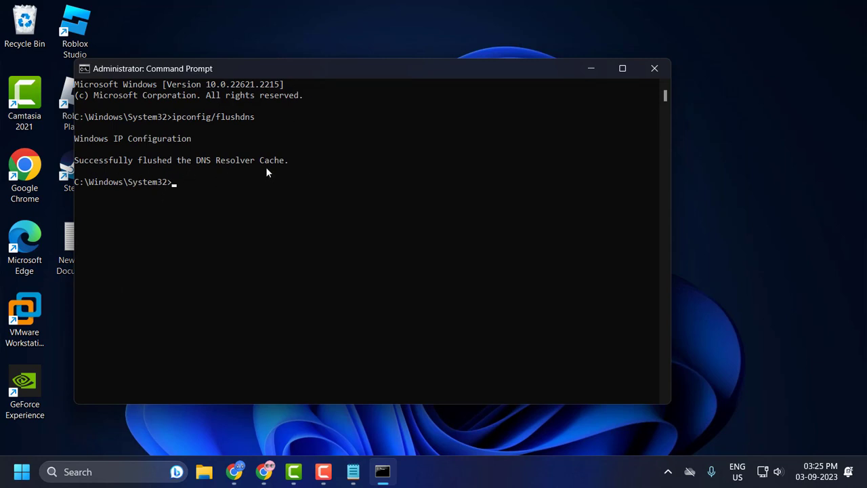
- Copy the ipconfig/renew command from the Notepad document and run it in Command Prompt
{"action": "left_click", "coordinate": [353, 471]}
{"action": "triple_click", "coordinate": [207, 194]}
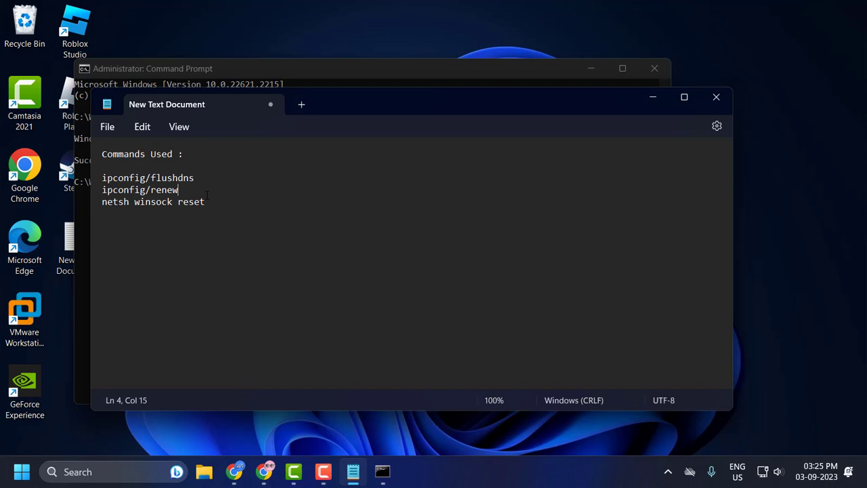
{"action": "key", "text": "ctrl+c"}
{"action": "left_click", "coordinate": [652, 97]}
{"action": "right_click", "coordinate": [394, 122]}
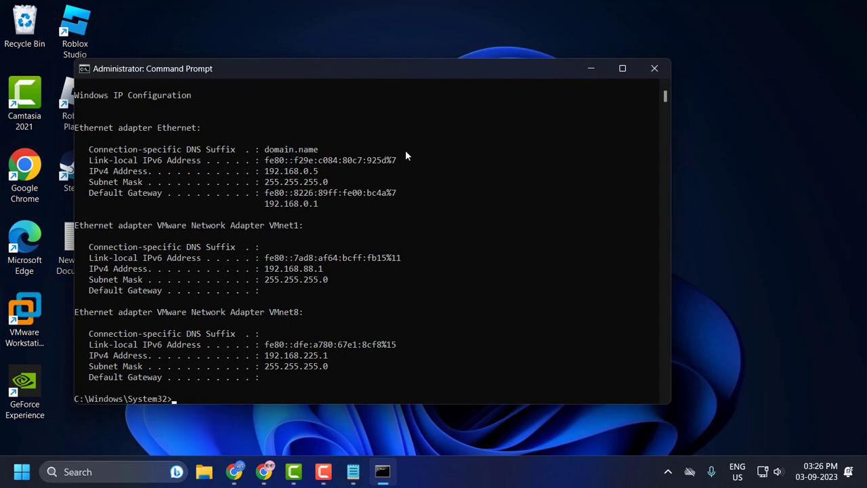
- Copy netsh winsock reset from the Notepad document, run it in Command Prompt, and close the Command Prompt window
{"action": "left_click", "coordinate": [353, 471]}
{"action": "double_click", "coordinate": [191, 202]}
{"action": "triple_click", "coordinate": [194, 203]}
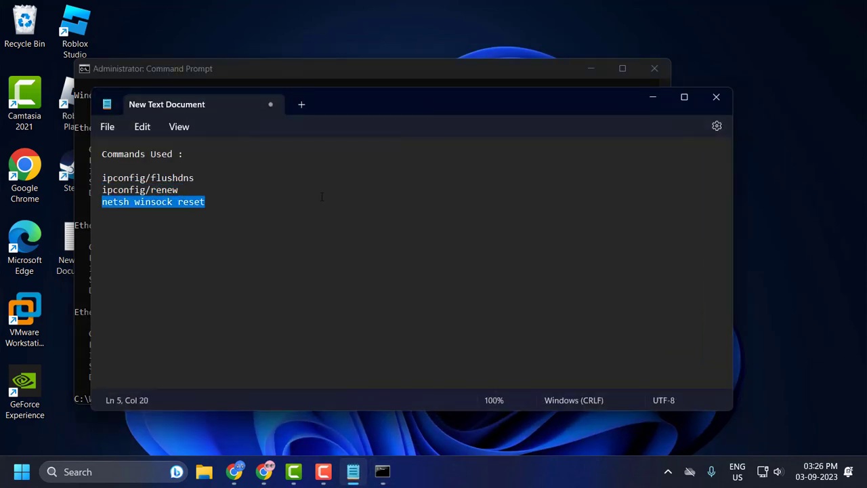
{"action": "left_click", "coordinate": [653, 97]}
{"action": "key", "text": "ctrl+v"}
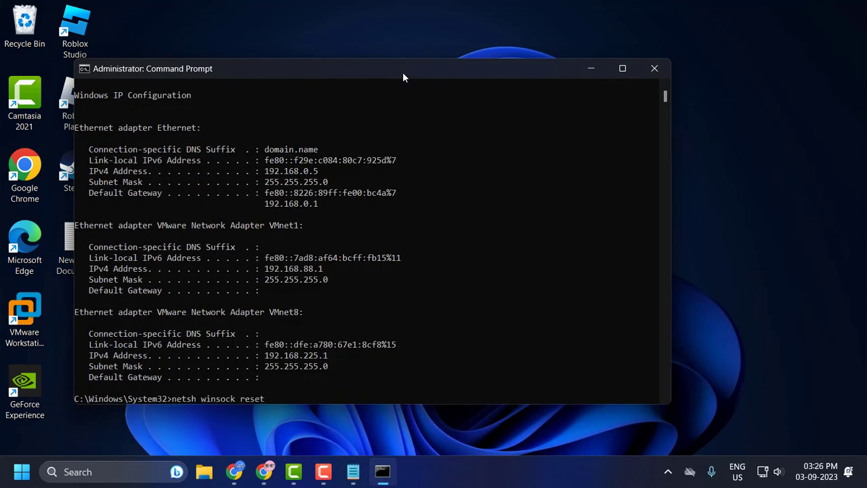
{"action": "key", "text": "Return"}
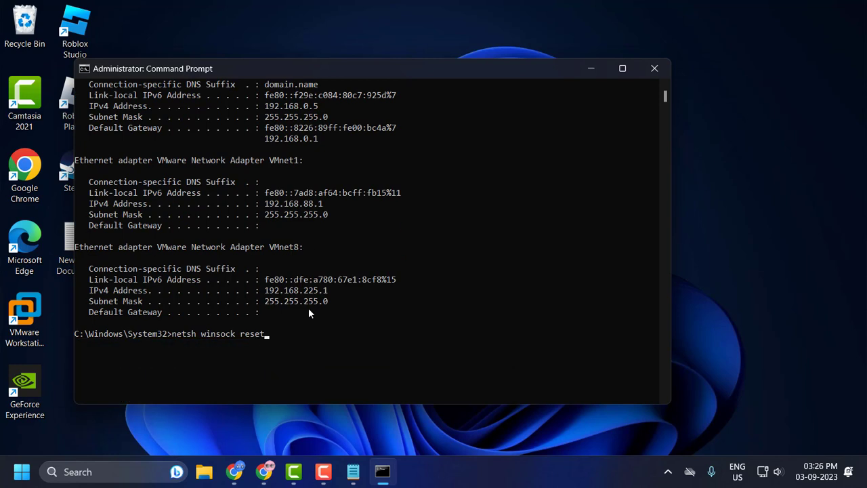
{"action": "key", "text": "Return"}
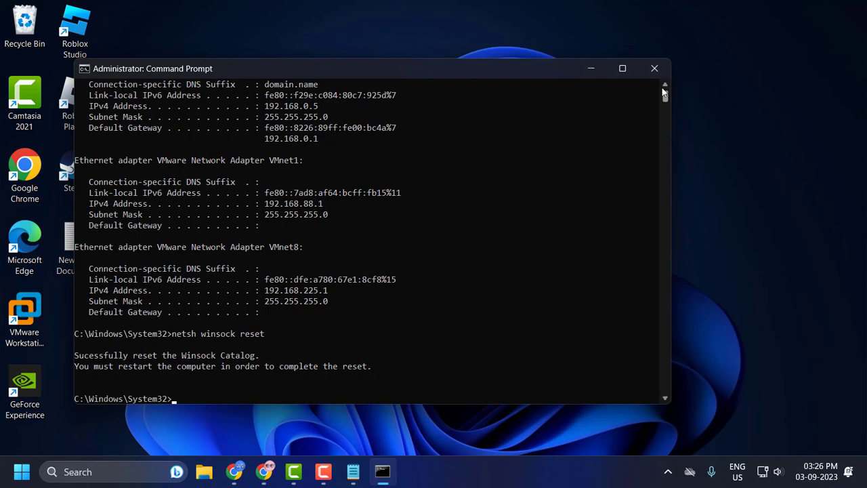
{"action": "left_click", "coordinate": [652, 71]}
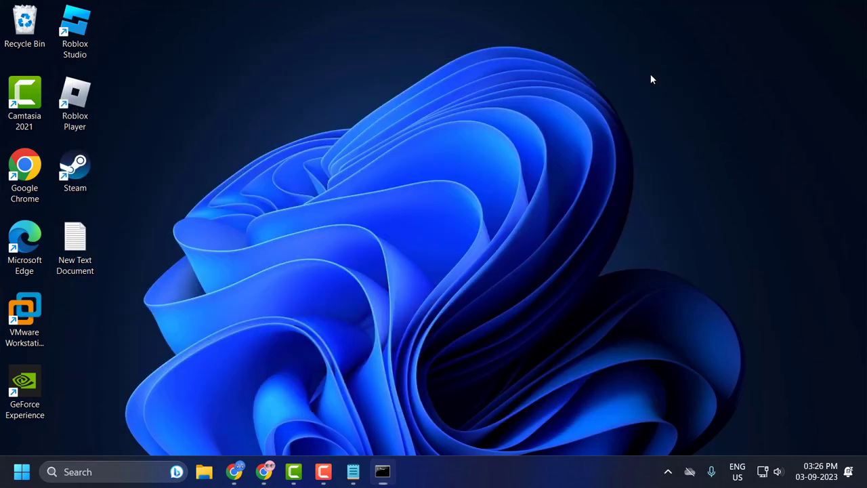
- Search Windows for "view network connections" and open the Network Connections window
{"action": "left_click", "coordinate": [117, 475]}
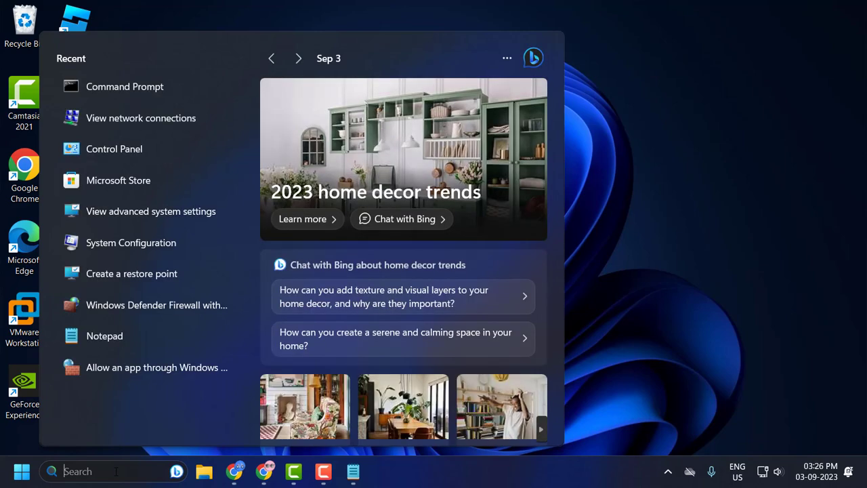
{"action": "type", "text": "ve"}
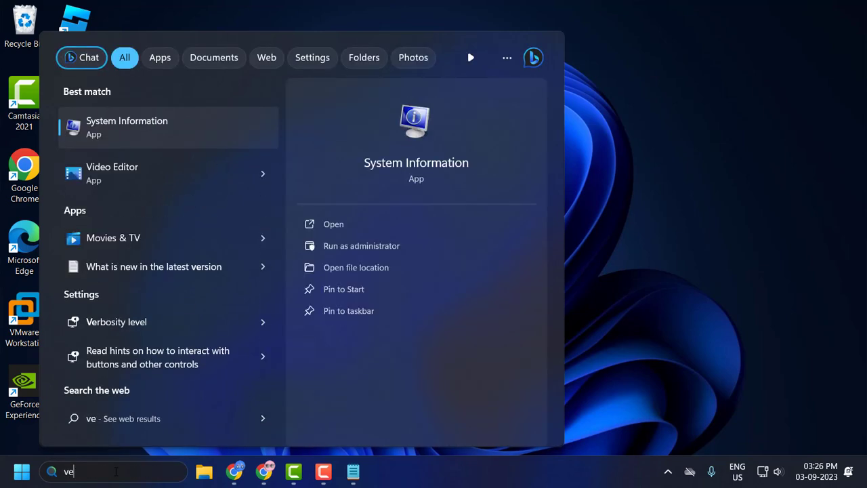
{"action": "key", "text": "BackSpace"}
{"action": "type", "text": "iew networ"}
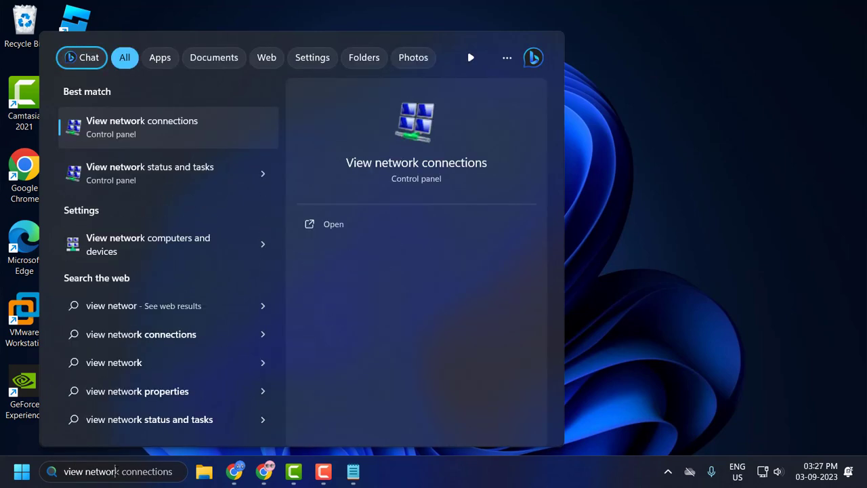
{"action": "left_click", "coordinate": [326, 229]}
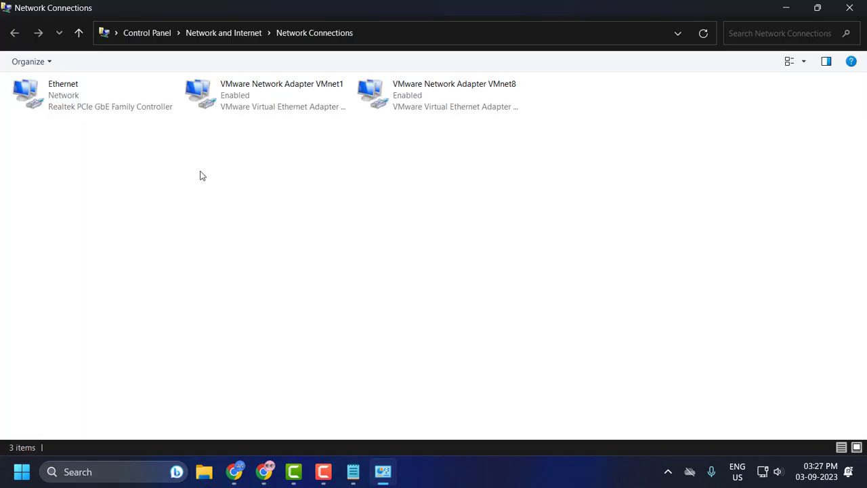
- Open the Ethernet adapter's properties and its Internet Protocol Version 4 (TCP/IPv4) properties
{"action": "right_click", "coordinate": [76, 103]}
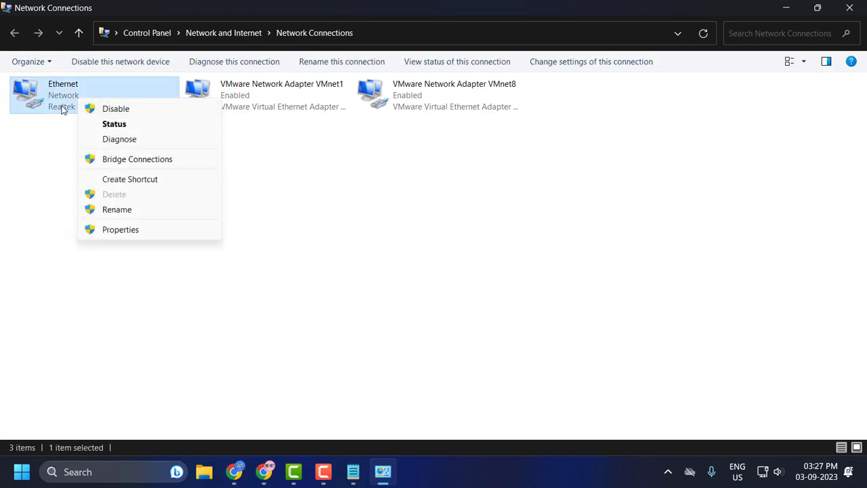
{"action": "left_click", "coordinate": [120, 229]}
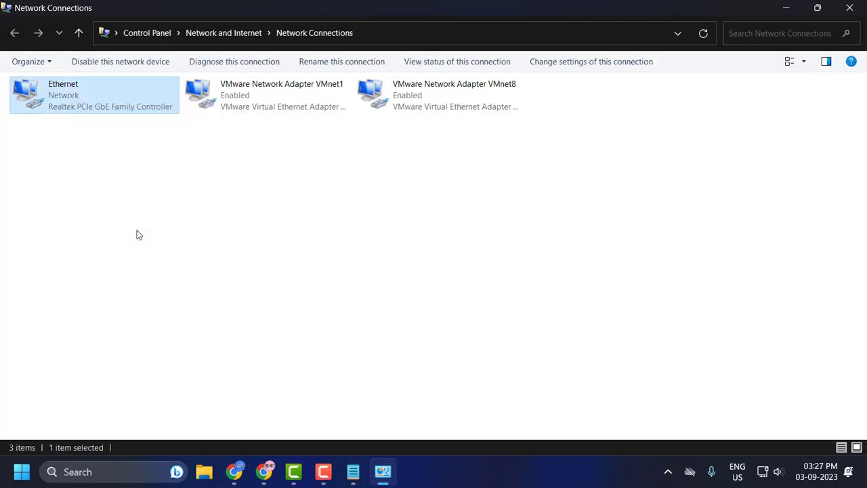
{"action": "left_click", "coordinate": [135, 230]}
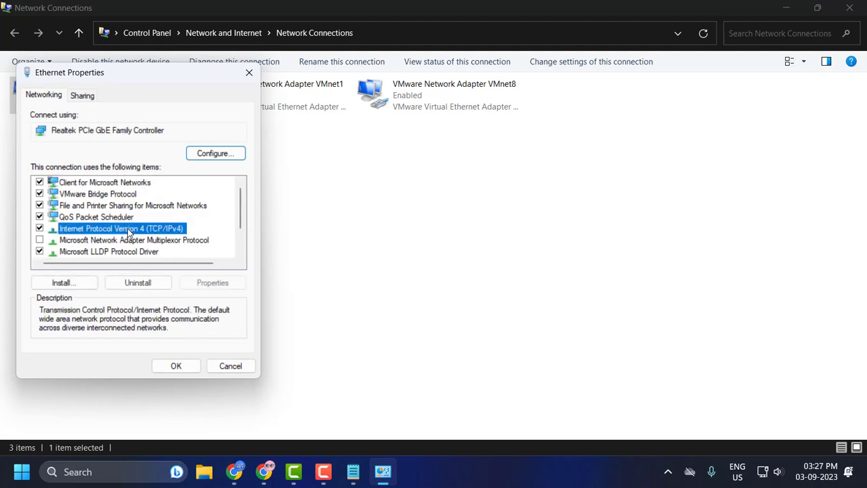
{"action": "left_click", "coordinate": [204, 284]}
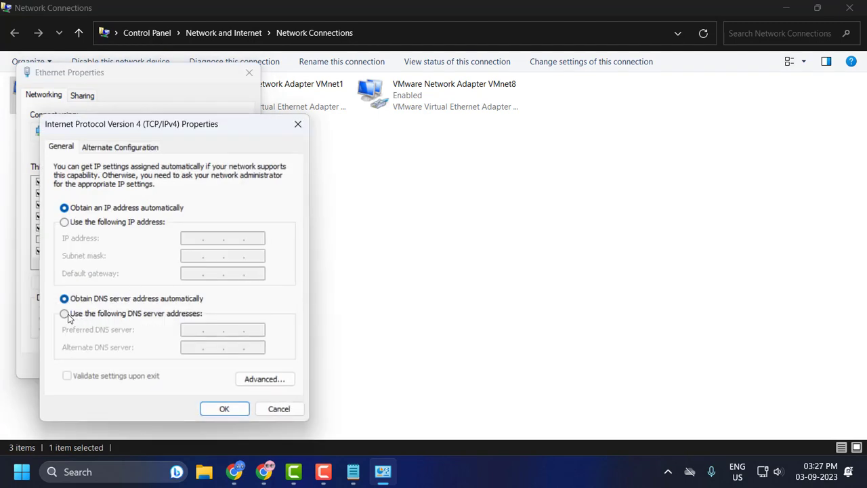
- Set the preferred DNS server to 8.8.8.8 and the alternate to 8.8.4.4, apply them, and close Network Connections
{"action": "left_click", "coordinate": [65, 314]}
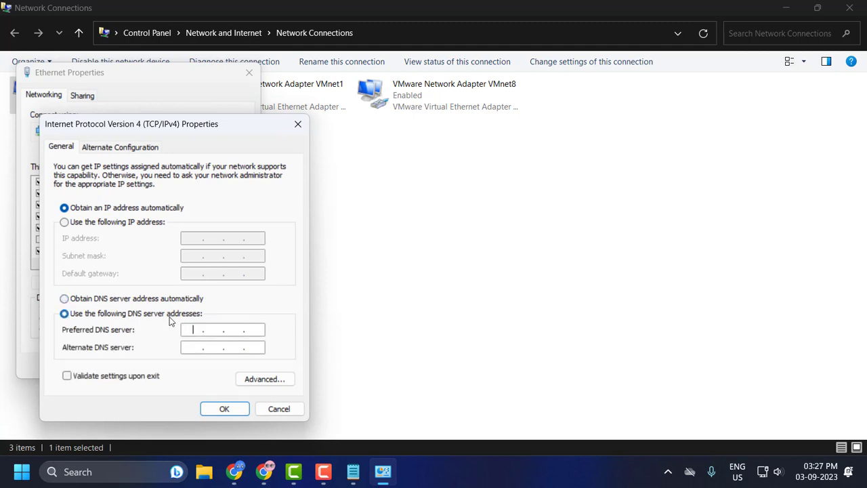
{"action": "left_click", "coordinate": [193, 330]}
{"action": "type", "text": "8.8.8.8"}
{"action": "left_click", "coordinate": [192, 349]}
{"action": "type", "text": "8.8.4.4"}
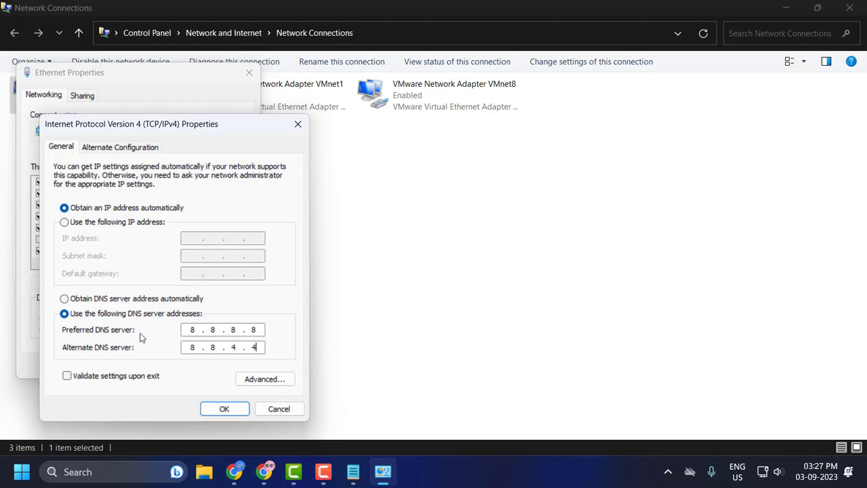
{"action": "left_click", "coordinate": [223, 410]}
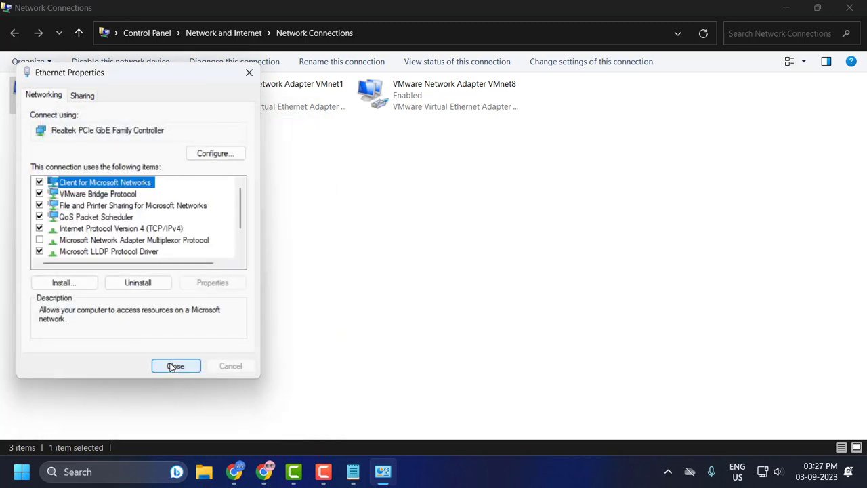
{"action": "left_click", "coordinate": [175, 366]}
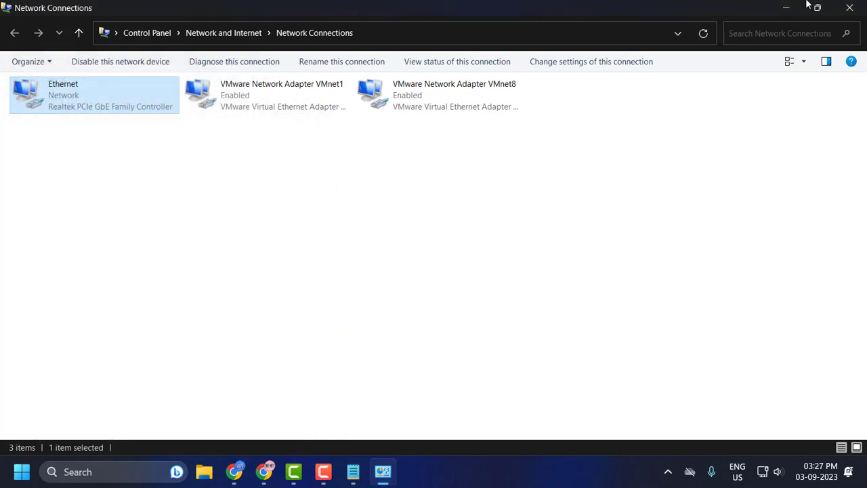
{"action": "left_click", "coordinate": [850, 7]}
- Restart the computer
{"action": "left_click", "coordinate": [22, 471]}
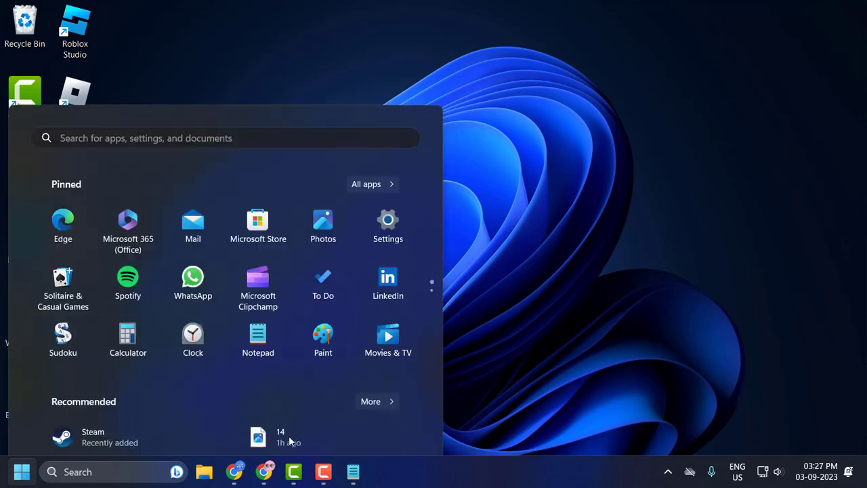
{"action": "left_click", "coordinate": [394, 425]}
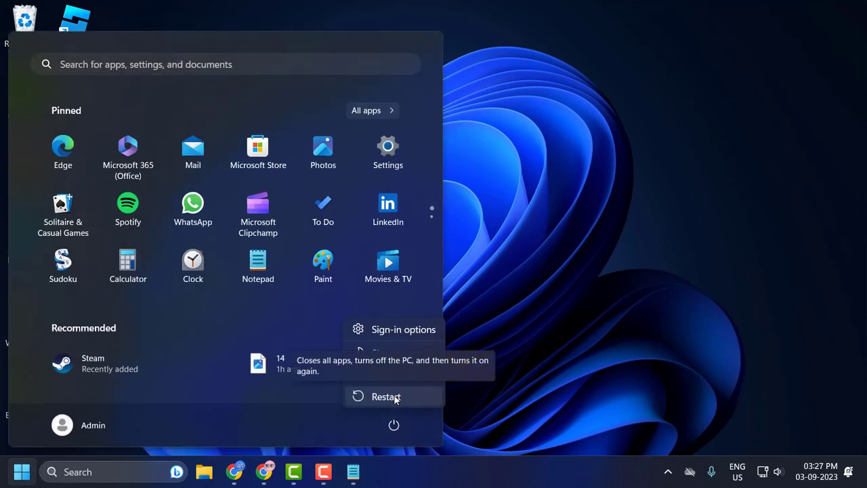
{"action": "left_click", "coordinate": [385, 396]}
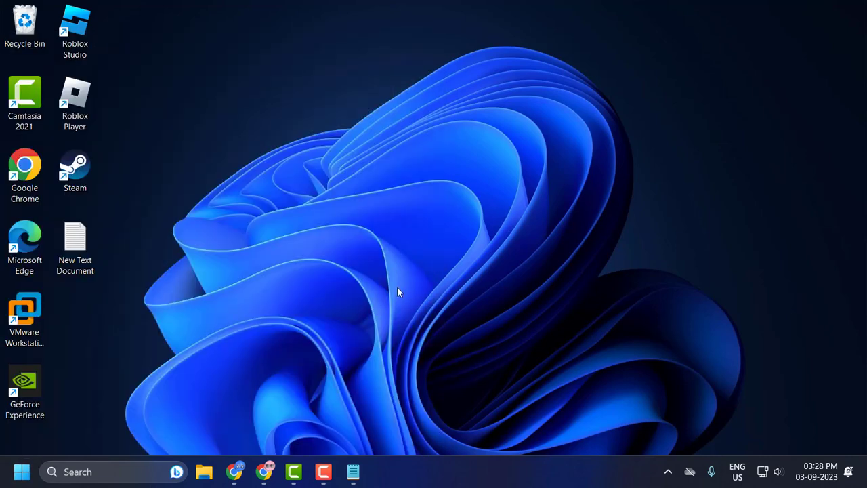